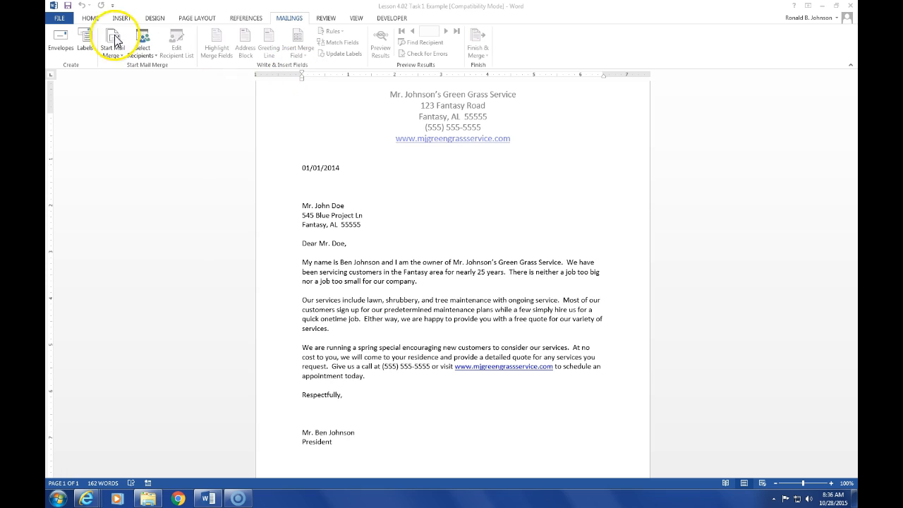
- Start the step-by-step mail merge wizard for the open business letter
{"action": "left_click", "coordinate": [91, 19]}
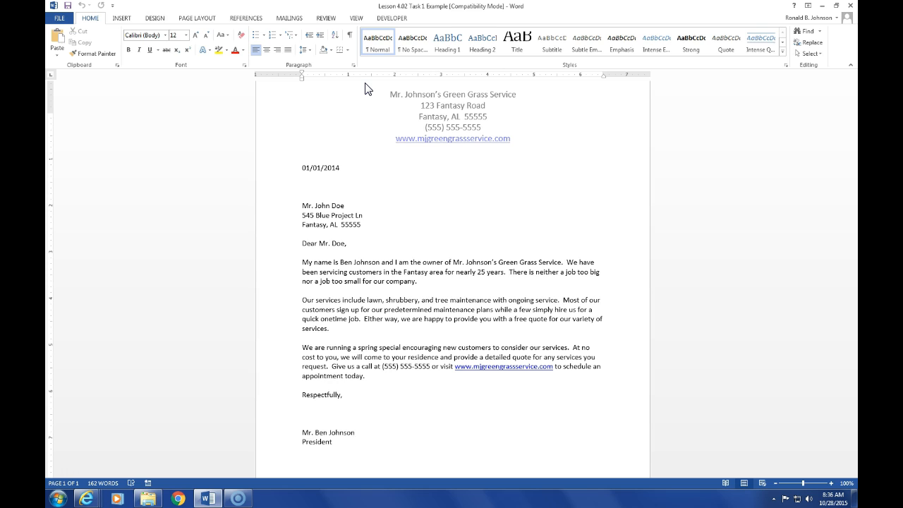
{"action": "left_click", "coordinate": [290, 19]}
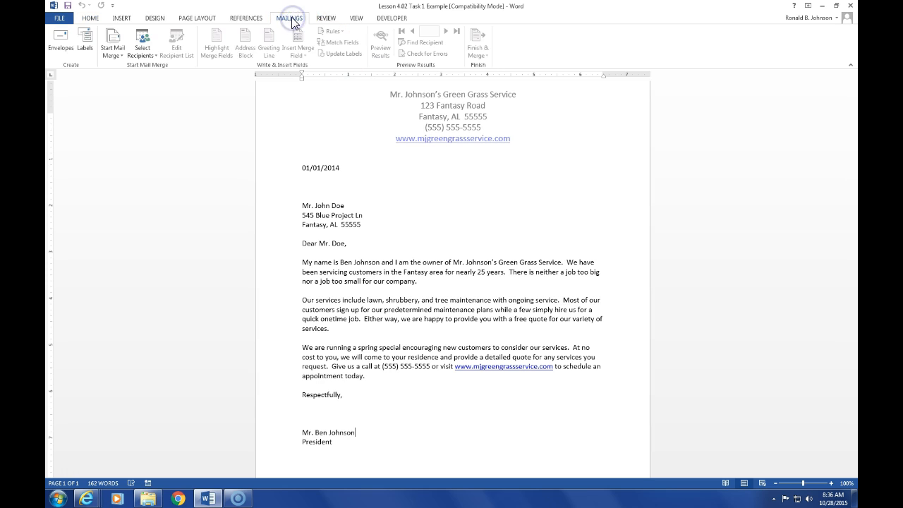
{"action": "left_click", "coordinate": [113, 50]}
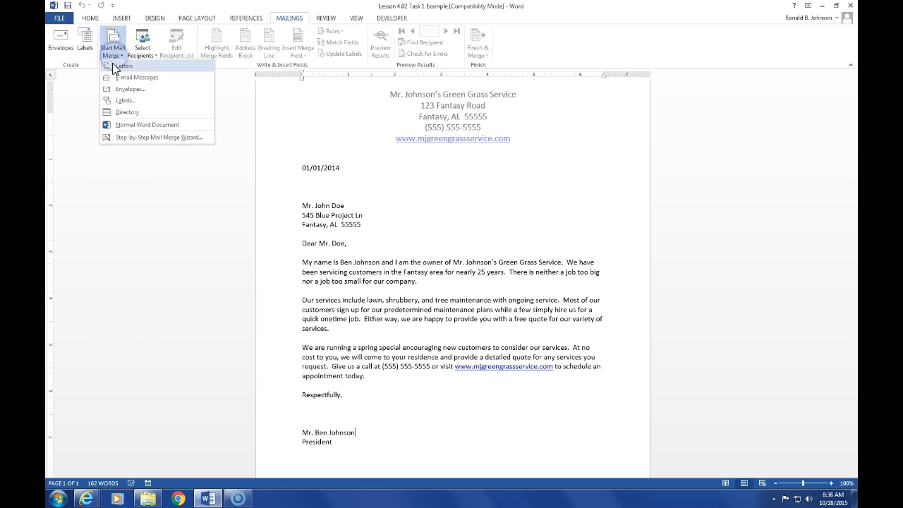
{"action": "left_click", "coordinate": [131, 141]}
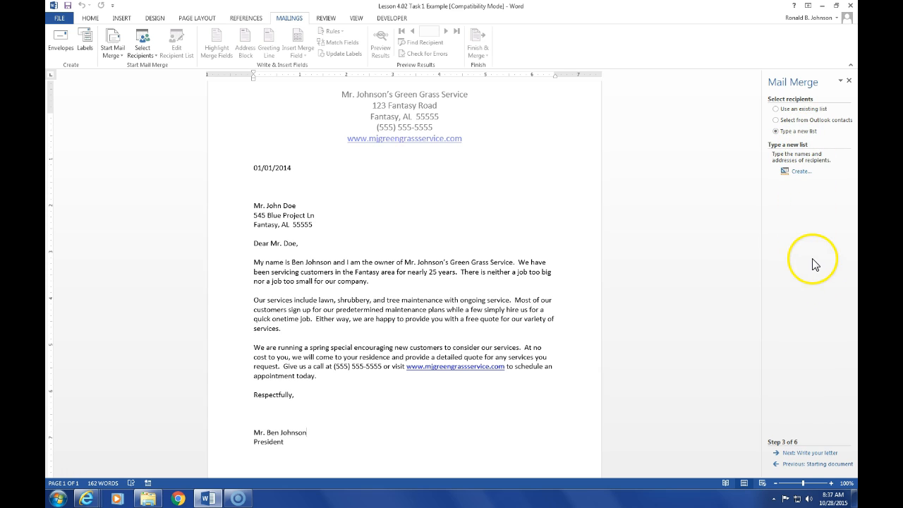
- Return to the wizard's first stage, then advance to recipient selection with Letters as the document type and the current document as the starting document
{"action": "left_click", "coordinate": [811, 465]}
{"action": "left_click", "coordinate": [811, 463]}
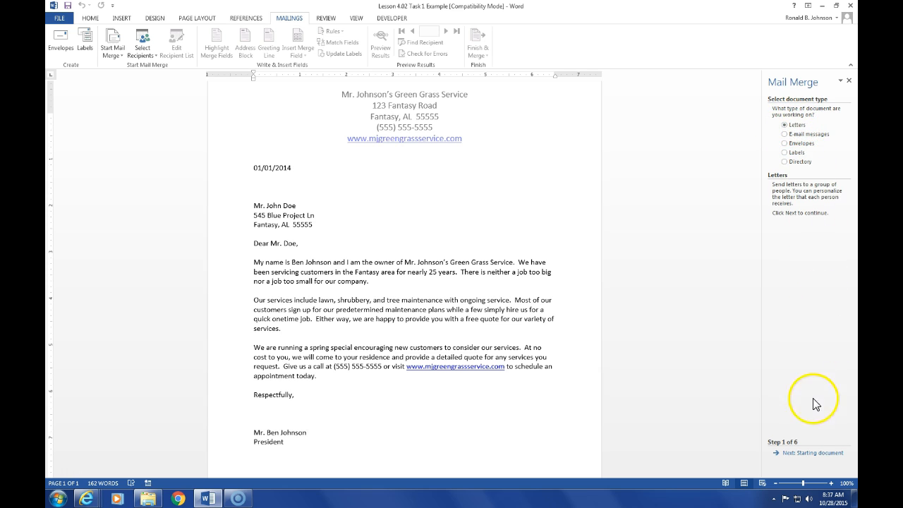
{"action": "left_click", "coordinate": [811, 455]}
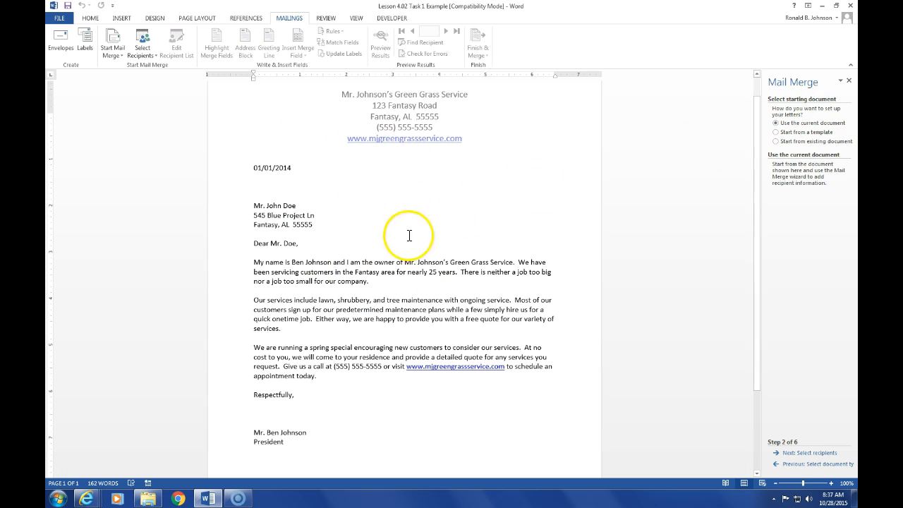
{"action": "left_click", "coordinate": [822, 454]}
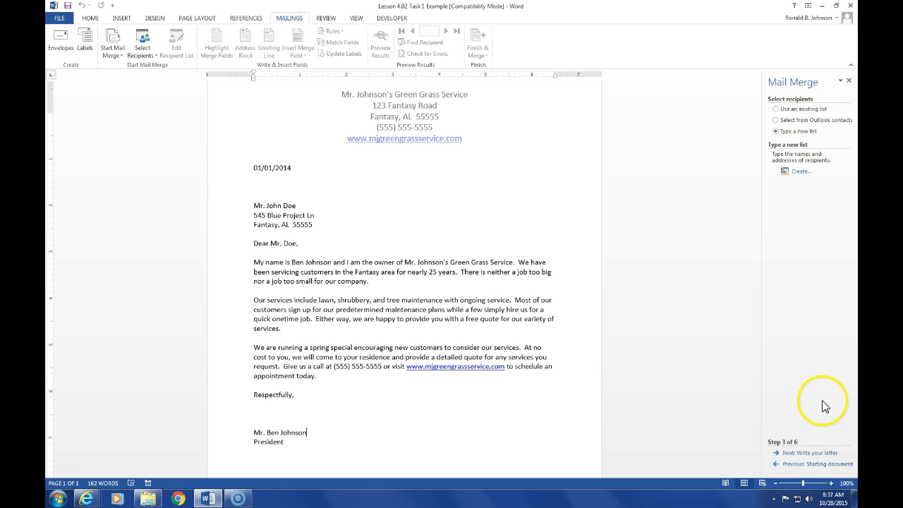
- Choose to type a new list as the recipient source and start creating it
{"action": "left_click", "coordinate": [773, 131]}
{"action": "left_click", "coordinate": [776, 109]}
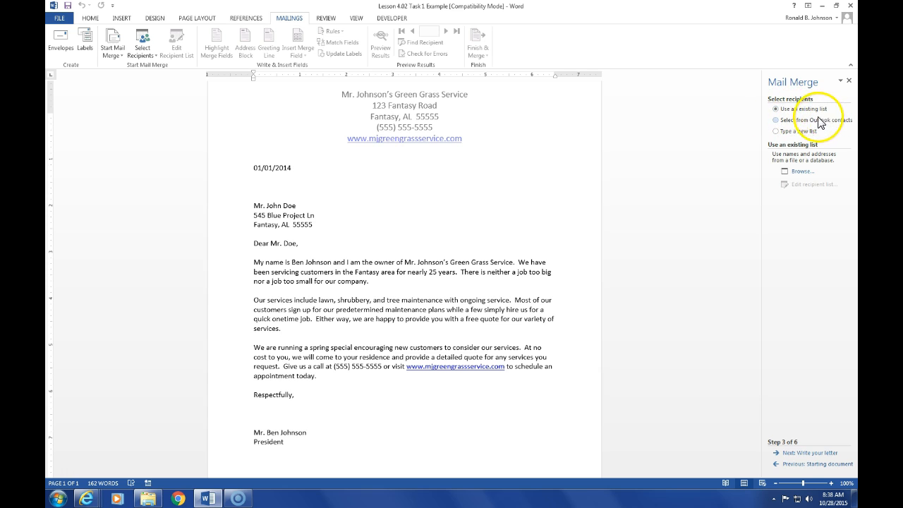
{"action": "left_click", "coordinate": [776, 132]}
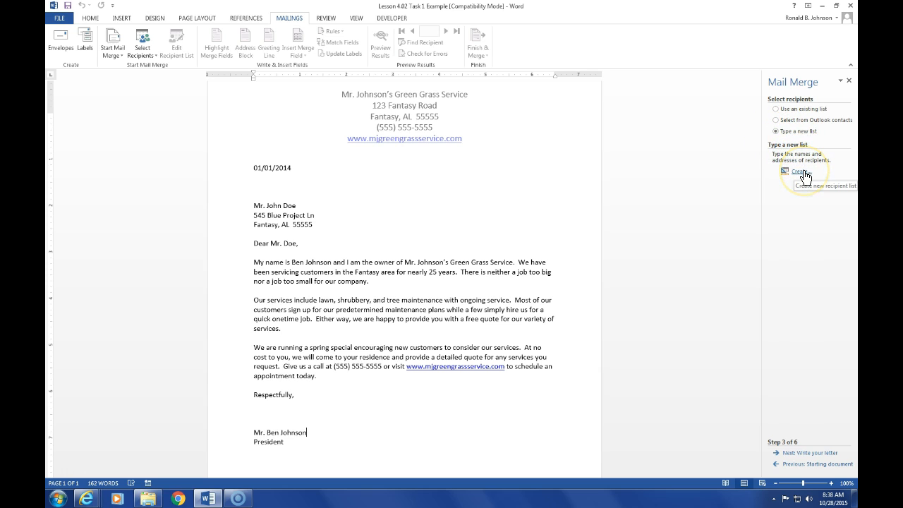
{"action": "left_click", "coordinate": [803, 173]}
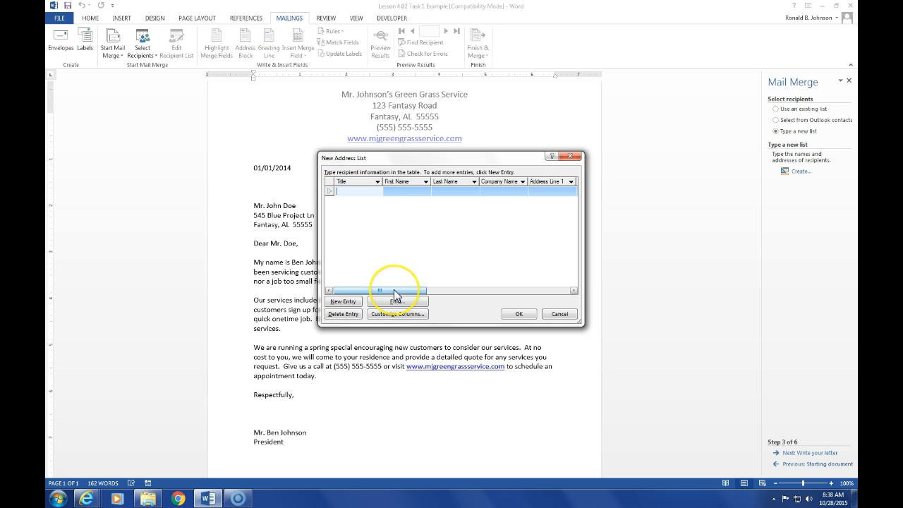
- Enter the title Mr. and the first recipient's first and last name in the new address list
{"action": "left_click", "coordinate": [397, 291]}
{"action": "left_click_drag", "start_coordinate": [398, 292], "coordinate": [390, 293]}
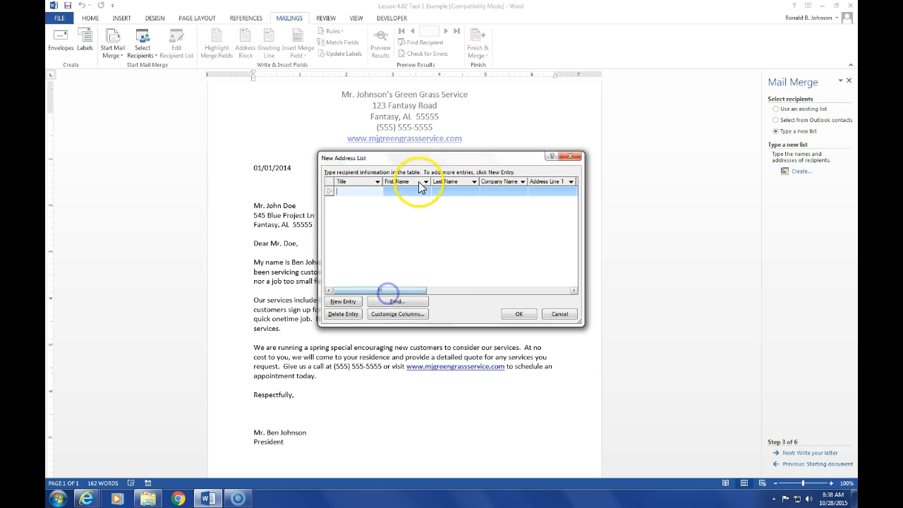
{"action": "left_click", "coordinate": [390, 200]}
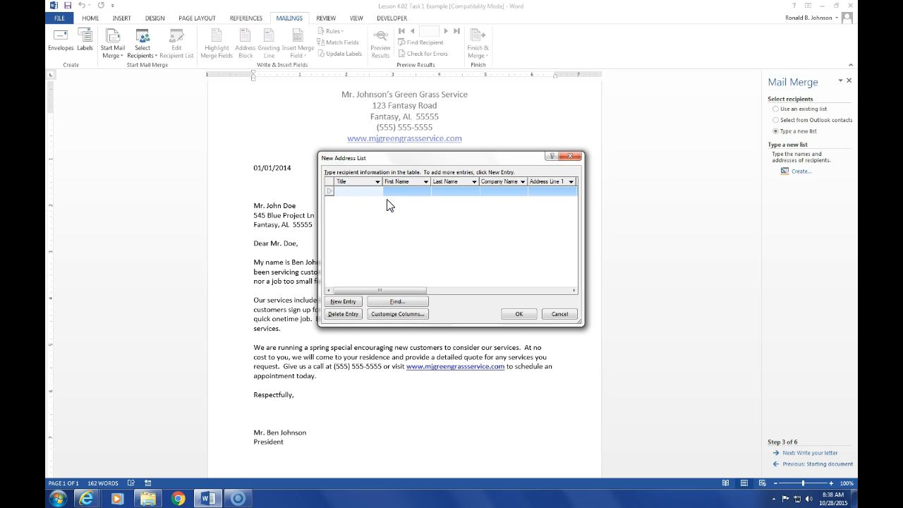
{"action": "left_click", "coordinate": [341, 191]}
{"action": "type", "text": "Mr."}
{"action": "key", "text": "Tab"}
{"action": "type", "text": "Johhn"}
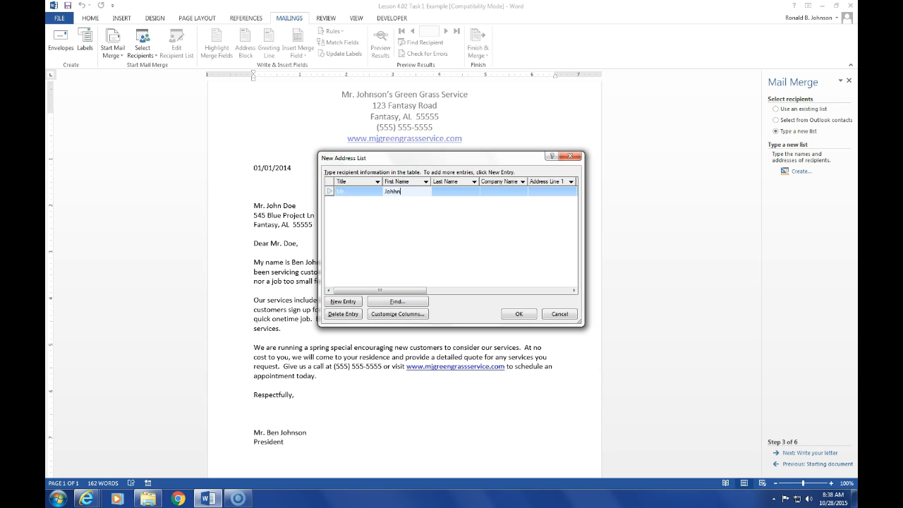
{"action": "key", "text": "Tab"}
{"action": "type", "text": "Doe"}
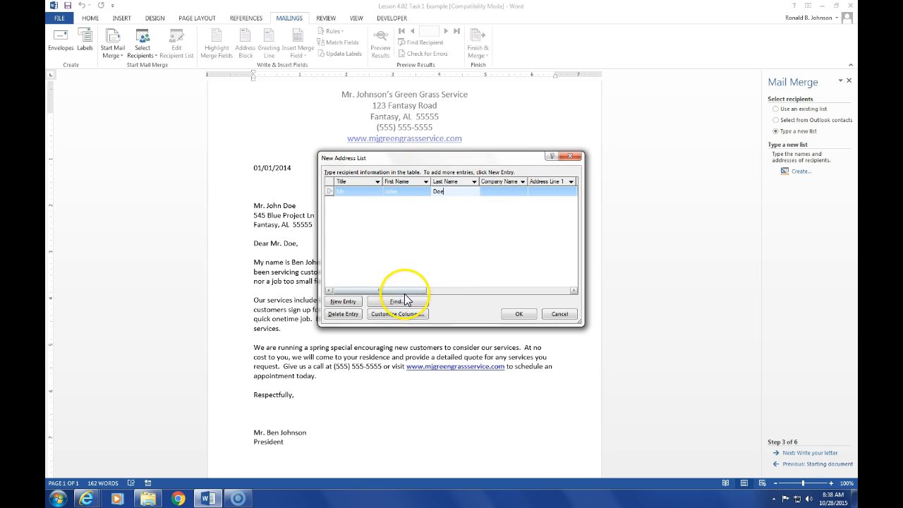
- Fill in the first recipient's street address, city, state and ZIP code, leaving company name and second address line blank
{"action": "left_click_drag", "start_coordinate": [398, 291], "coordinate": [449, 290]}
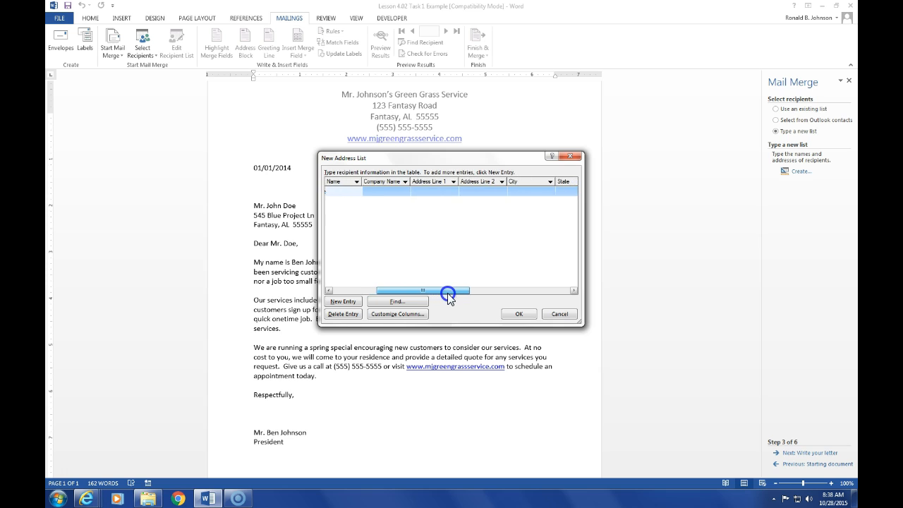
{"action": "left_click", "coordinate": [432, 190]}
{"action": "type", "text": "5"}
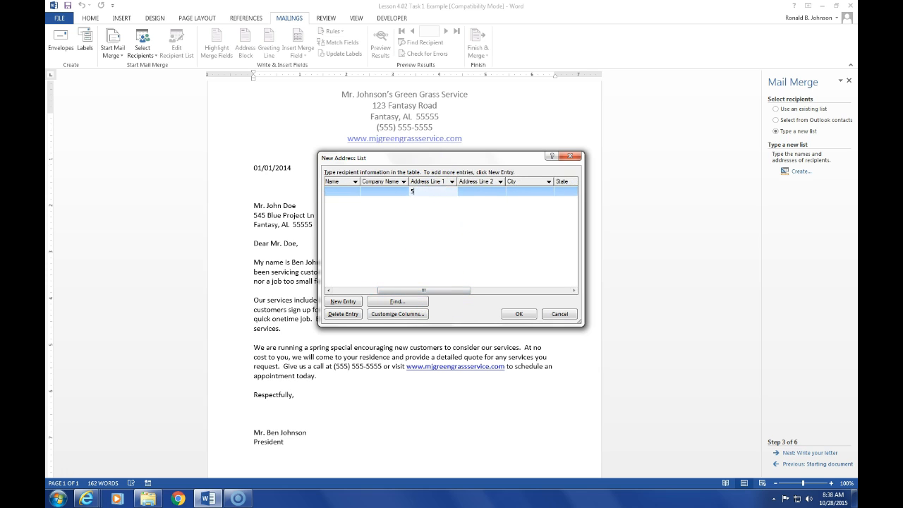
{"action": "type", "text": "45 Blue Project Ln"}
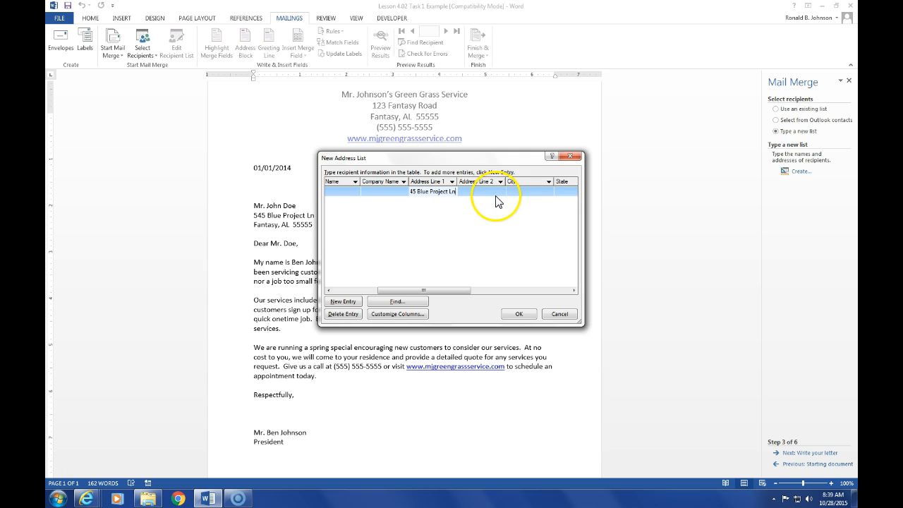
{"action": "left_click", "coordinate": [534, 191]}
{"action": "type", "text": "Fantasy"}
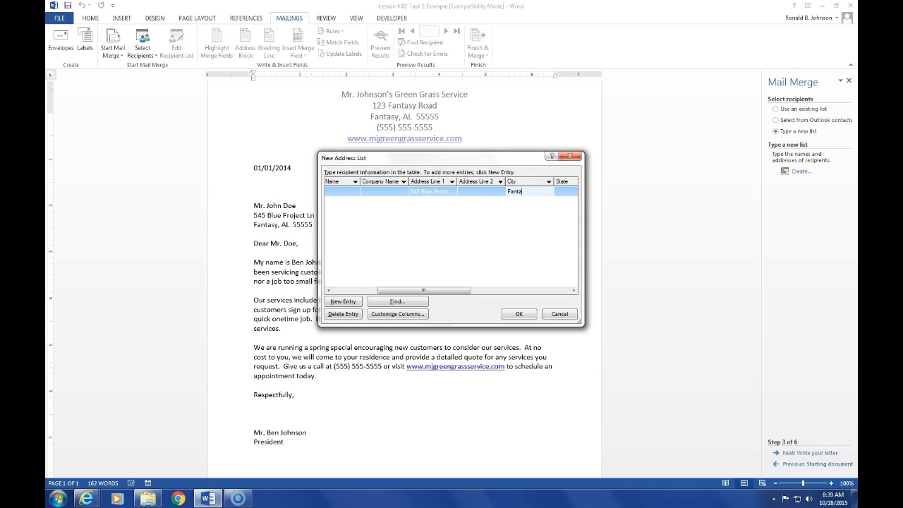
{"action": "left_click", "coordinate": [561, 191]}
{"action": "type", "text": "AL"}
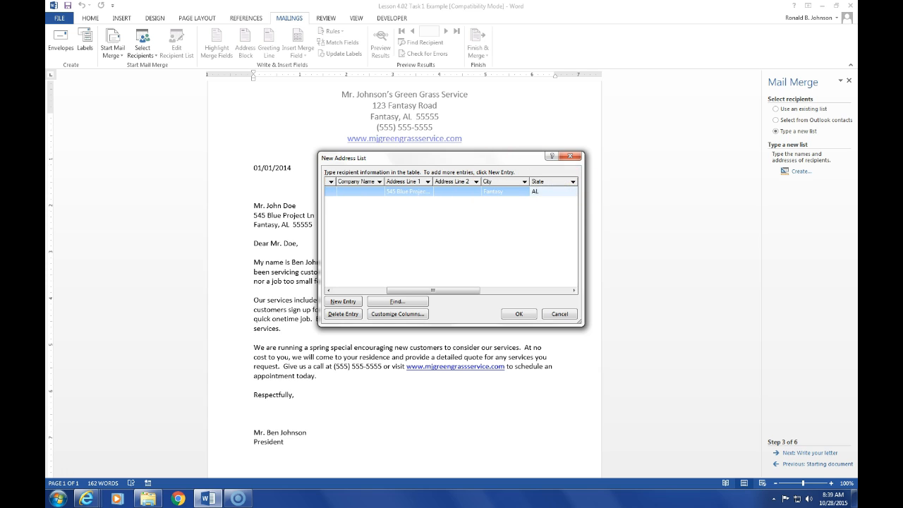
{"action": "left_click_drag", "start_coordinate": [464, 296], "coordinate": [466, 293]}
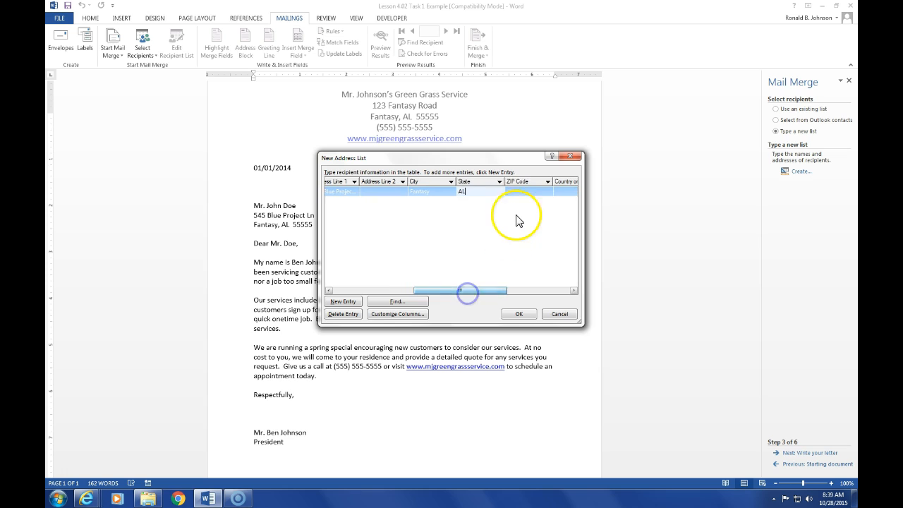
{"action": "left_click", "coordinate": [529, 192]}
{"action": "type", "text": "55555"}
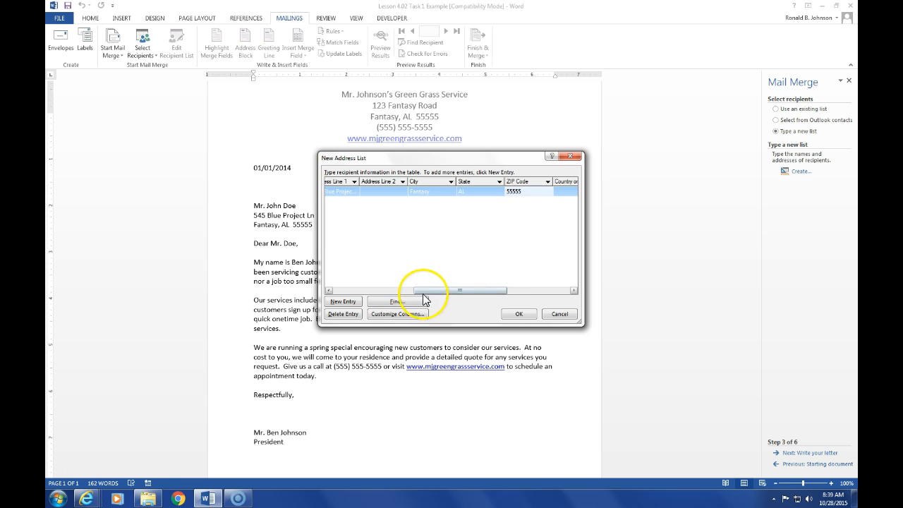
- Add a second entry to the address list with the title Ms. and the recipient's first and last name
{"action": "left_click_drag", "start_coordinate": [429, 291], "coordinate": [330, 290]}
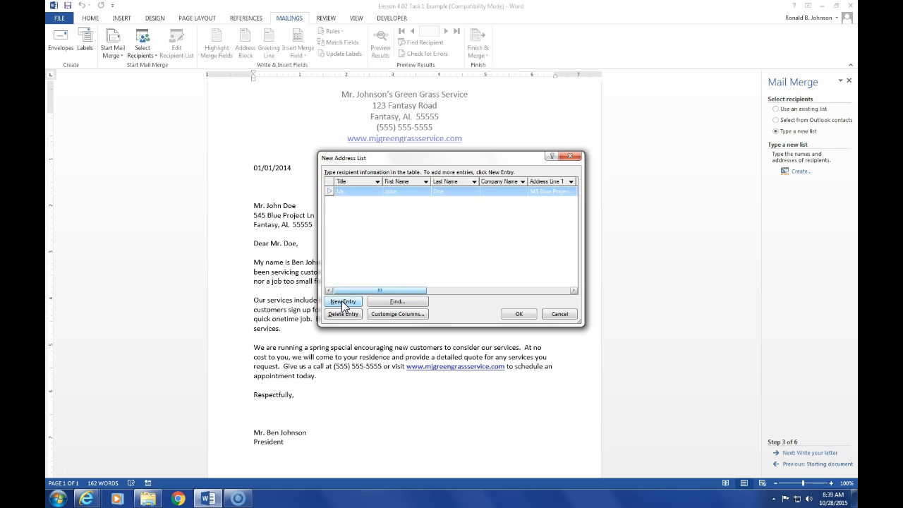
{"action": "left_click", "coordinate": [344, 301]}
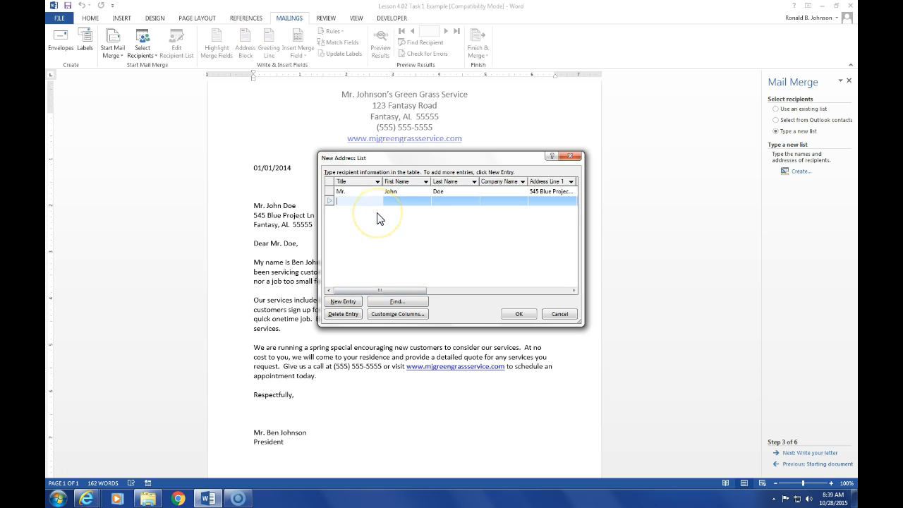
{"action": "type", "text": "M"}
{"action": "key", "text": "Tab"}
{"action": "type", "text": "J"}
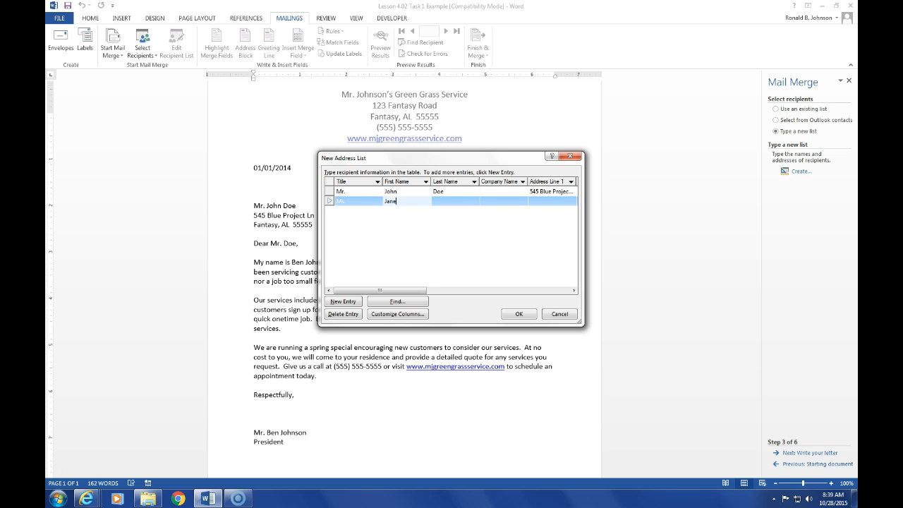
{"action": "key", "text": "Tab"}
{"action": "type", "text": "Doe"}
- Fill in the second recipient's street address, city, state and ZIP code, skipping company name and second address line
{"action": "key", "text": "Tab"}
{"action": "key", "text": "Tab"}
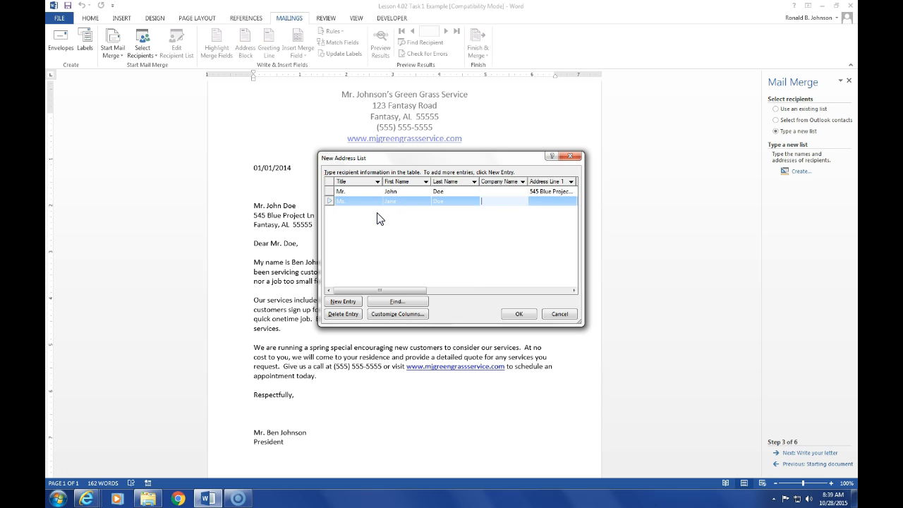
{"action": "type", "text": "221 R"}
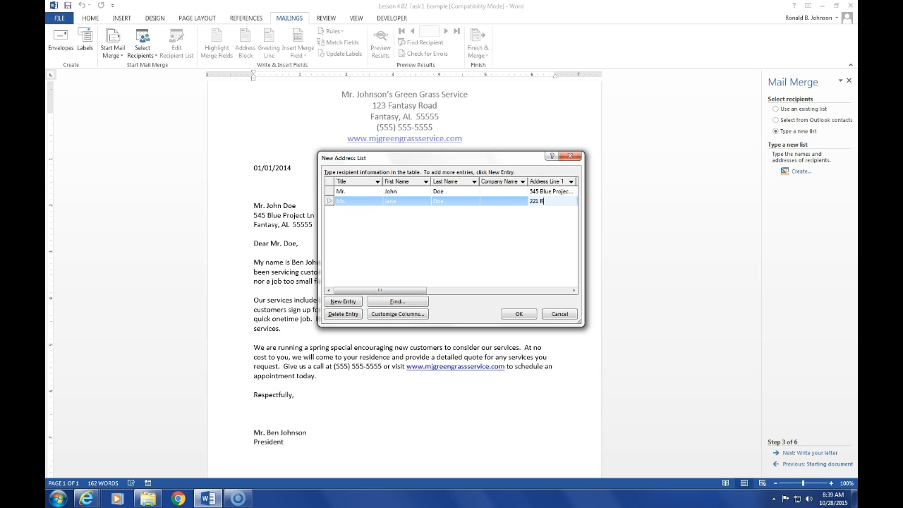
{"action": "type", "text": "over Rd."}
{"action": "key", "text": "Tab"}
{"action": "key", "text": "Tab"}
{"action": "type", "text": "Fantasy"}
{"action": "key", "text": "Tab"}
{"action": "type", "text": "AL"}
{"action": "key", "text": "Tab"}
{"action": "type", "text": "45"}
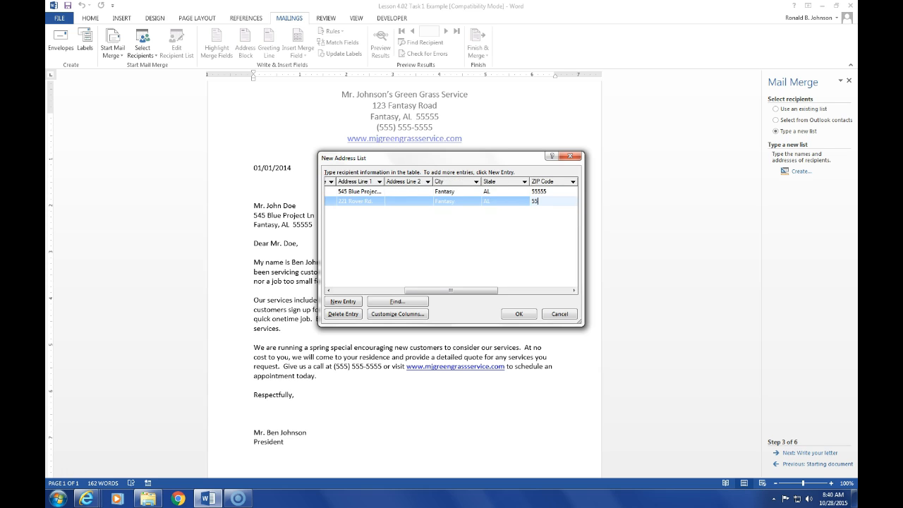
- Add a third entry to the address list with the title Dr. and the recipient's first and last name
{"action": "left_click", "coordinate": [343, 301]}
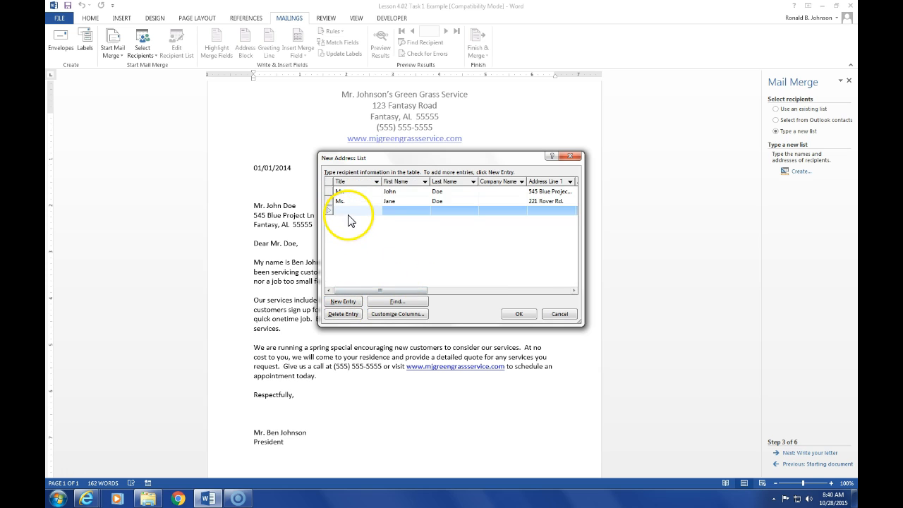
{"action": "type", "text": "Dr."}
{"action": "key", "text": "Tab"}
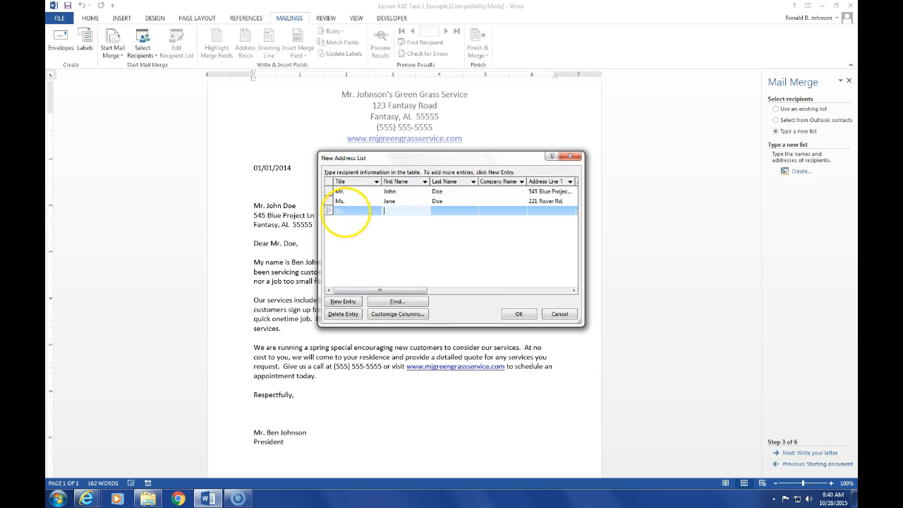
{"action": "type", "text": "Joe"}
{"action": "key", "text": "Tab"}
{"action": "type", "text": "Smith"}
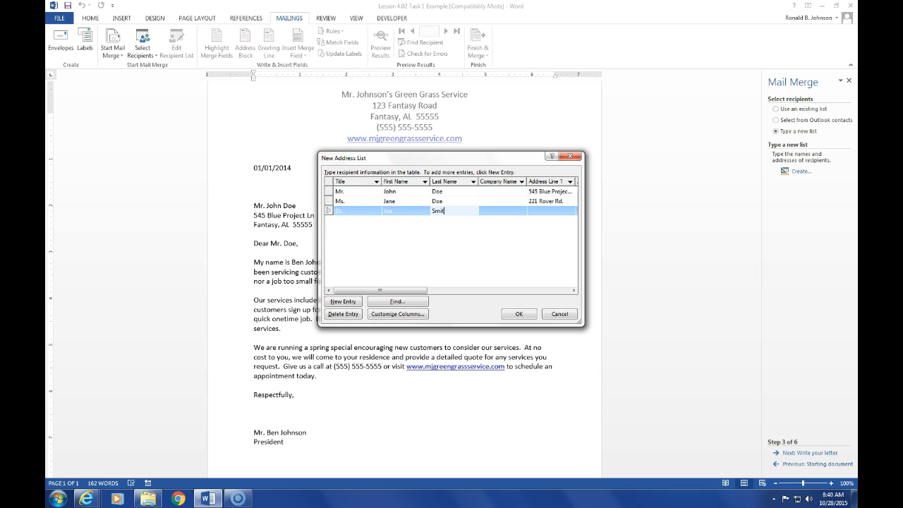
- Fill in the third recipient's street address, city, state and ZIP code, skipping company name and second address line
{"action": "key", "text": "Tab"}
{"action": "key", "text": "Tab"}
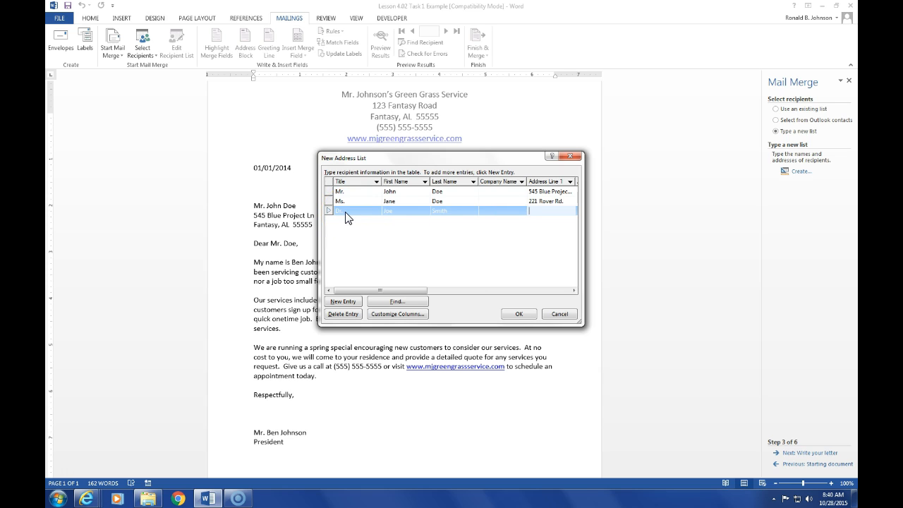
{"action": "type", "text": "300 Crest Blvd."}
{"action": "key", "text": "Tab"}
{"action": "key", "text": "Tab"}
{"action": "type", "text": "Fanty"}
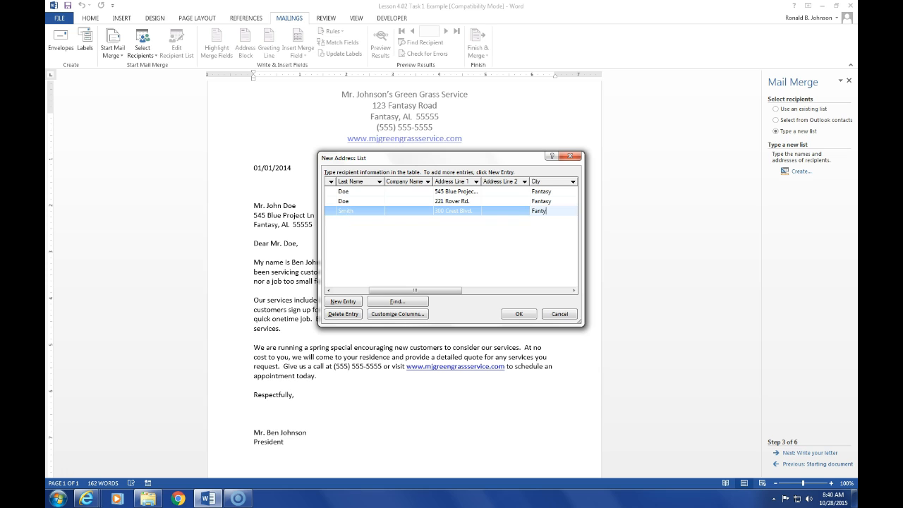
{"action": "key", "text": "BackSpace"}
{"action": "type", "text": "asy"}
{"action": "key", "text": "Tab"}
{"action": "type", "text": "AL"}
{"action": "key", "text": "Tab"}
{"action": "type", "text": "5"}
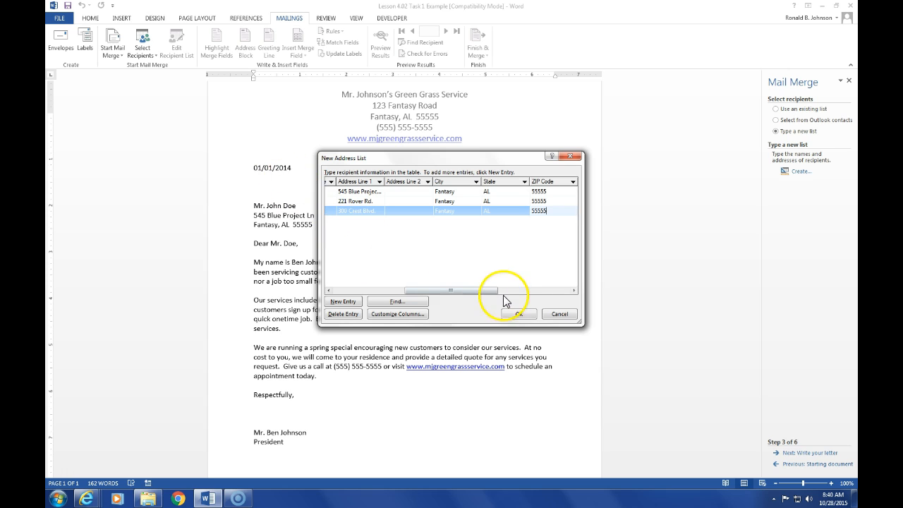
- Save the finished address list as Lesson 4.06 Contact in the Documents library and accept all listed merge recipients
{"action": "left_click", "coordinate": [515, 315]}
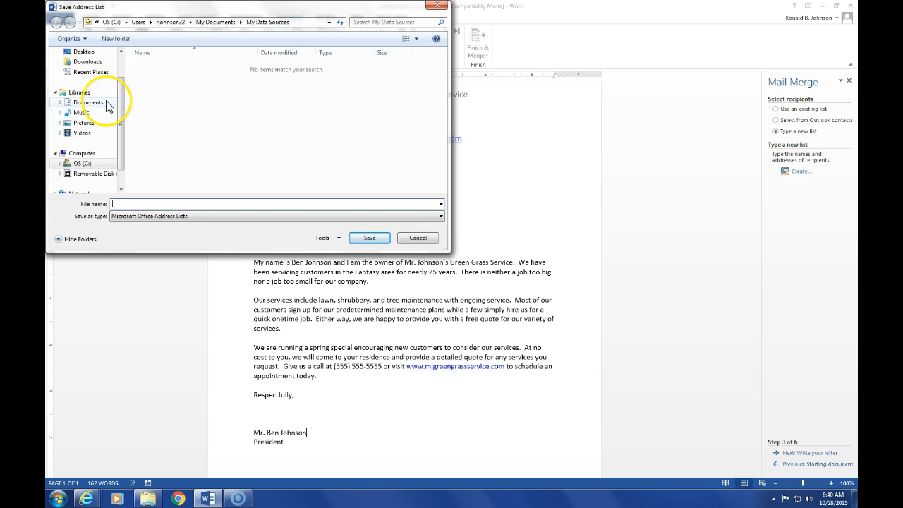
{"action": "type", "text": "Lesson 4.06 Contact"}
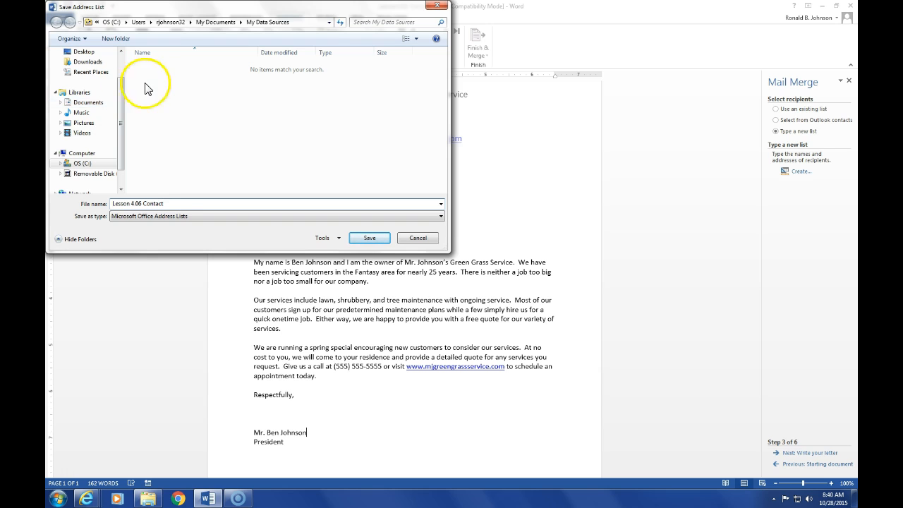
{"action": "left_click", "coordinate": [93, 104]}
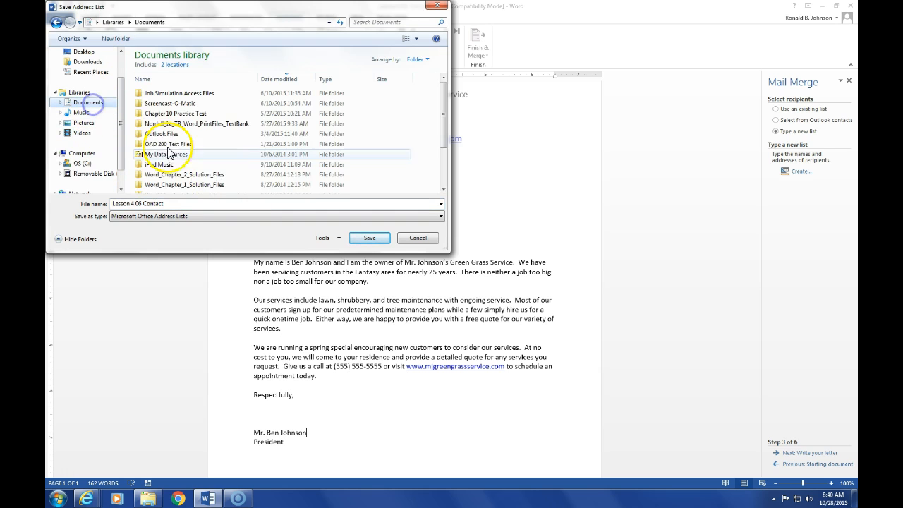
{"action": "left_click", "coordinate": [367, 238]}
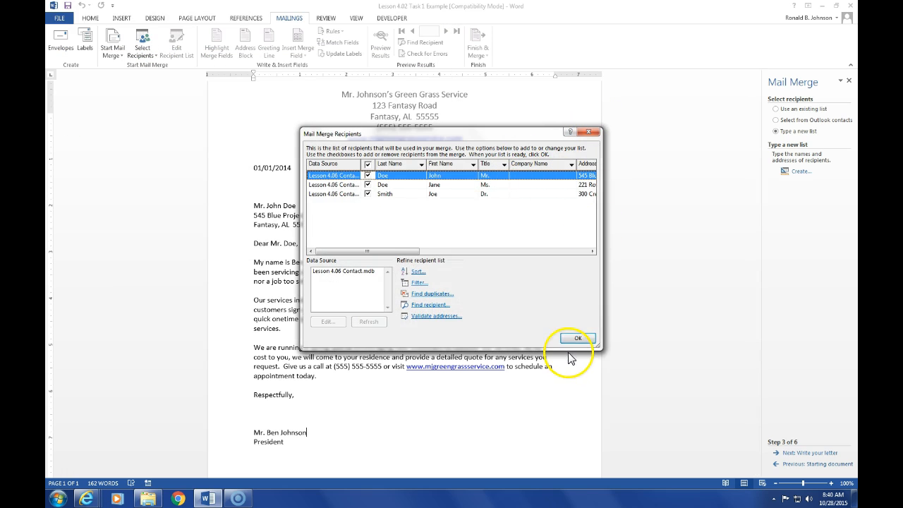
{"action": "left_click", "coordinate": [582, 339]}
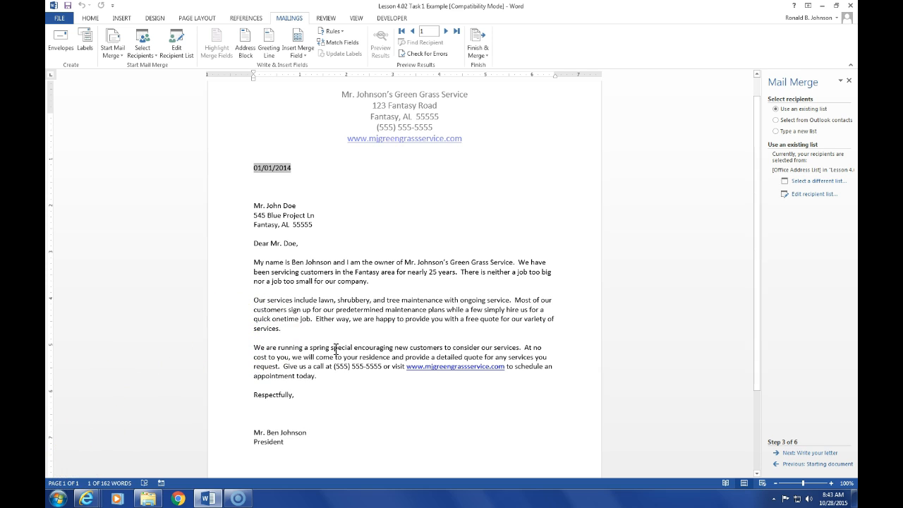
- Advance the merge to writing the letter and delete the typed recipient name, street and city lines above the greeting
{"action": "left_click", "coordinate": [815, 453]}
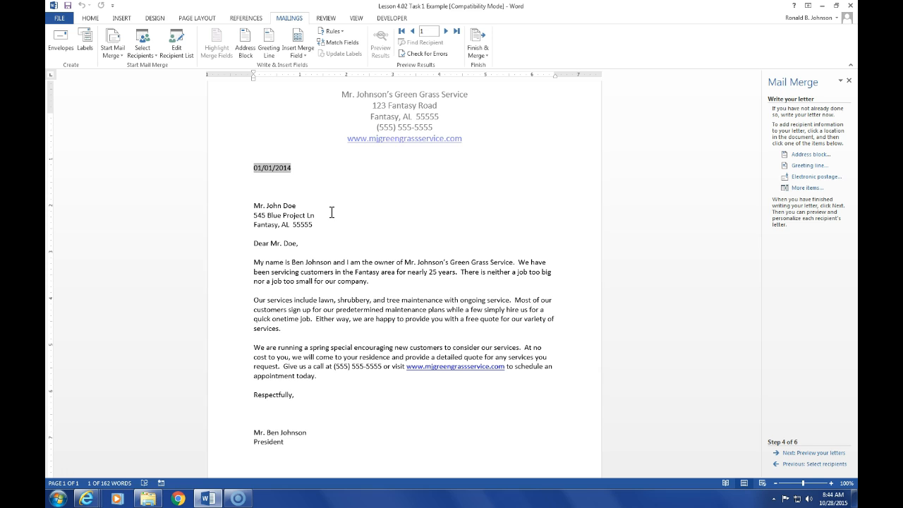
{"action": "left_click", "coordinate": [333, 223]}
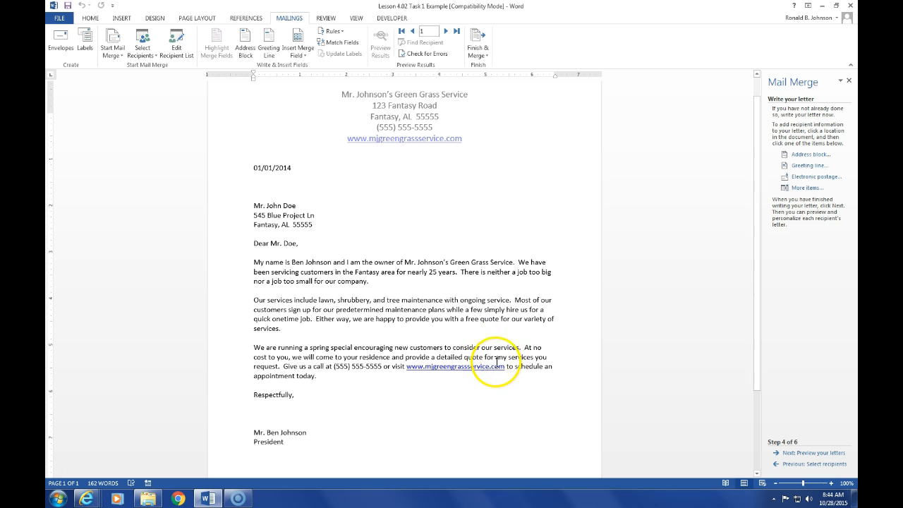
{"action": "left_click", "coordinate": [295, 205]}
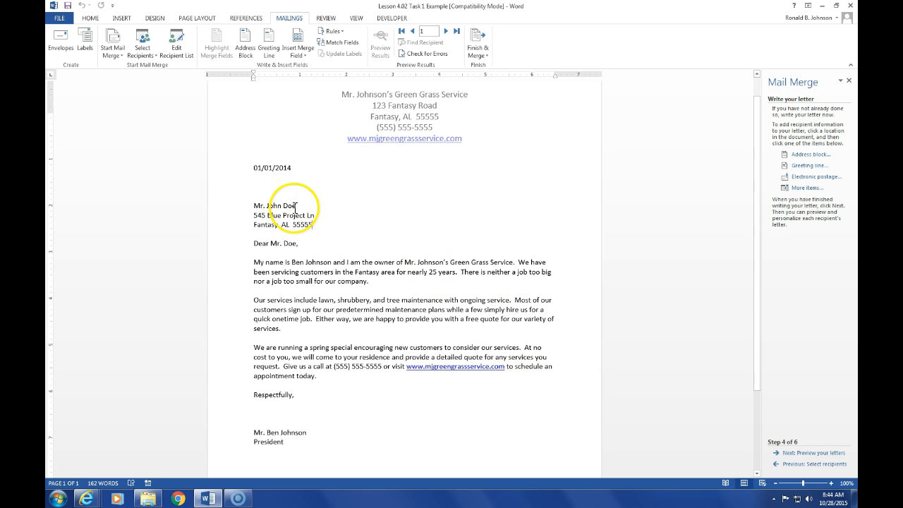
{"action": "left_click", "coordinate": [310, 225]}
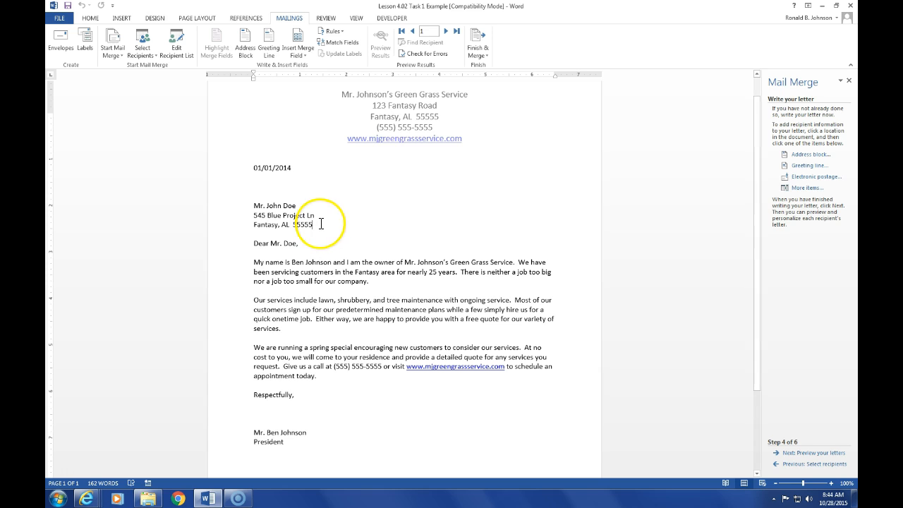
{"action": "left_click_drag", "start_coordinate": [298, 205], "coordinate": [255, 205]}
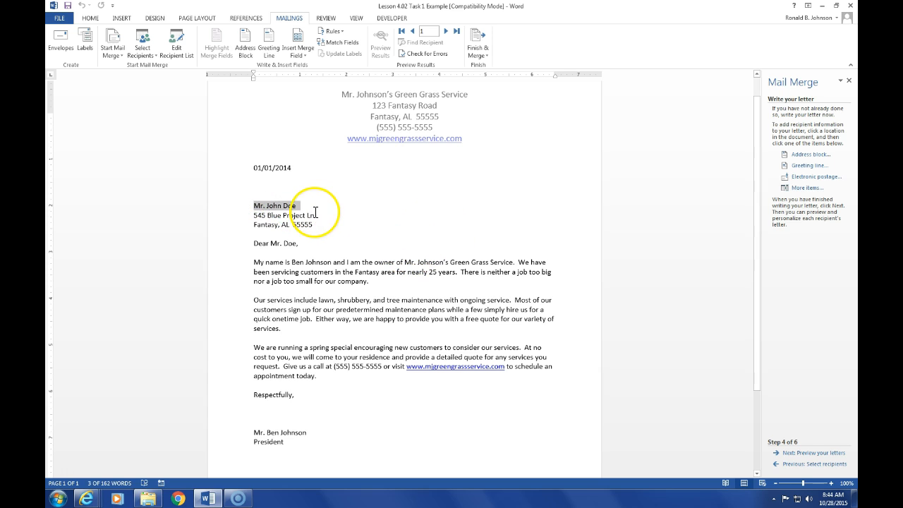
{"action": "key", "text": "Delete"}
{"action": "left_click", "coordinate": [280, 205]}
{"action": "double_click", "coordinate": [247, 202]}
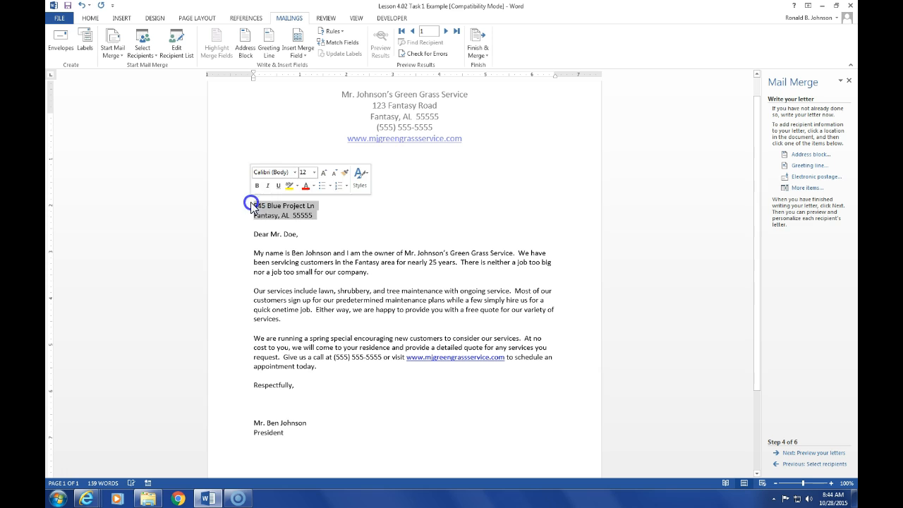
{"action": "key", "text": "Delete"}
{"action": "left_click", "coordinate": [259, 192]}
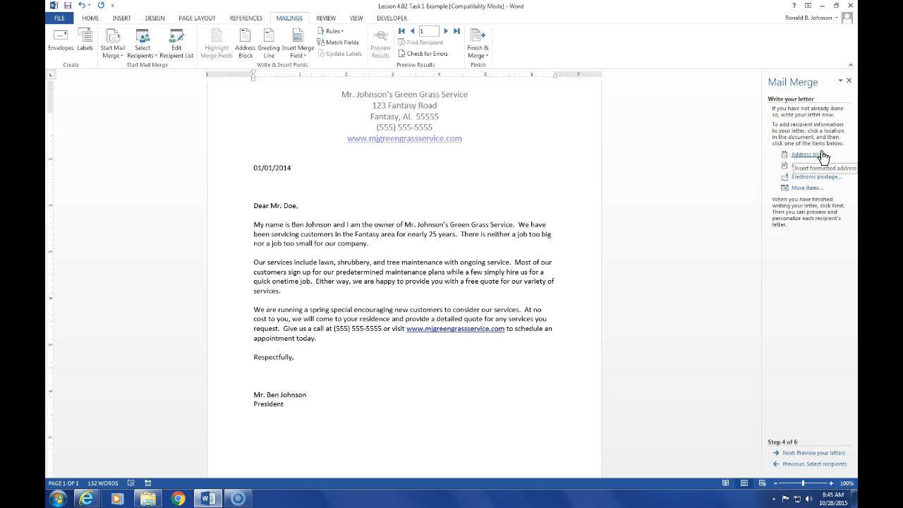
- Add a blank line above the greeting and insert an address block there, with the recipient's title, first and last name plus postal address
{"action": "key", "text": "Return"}
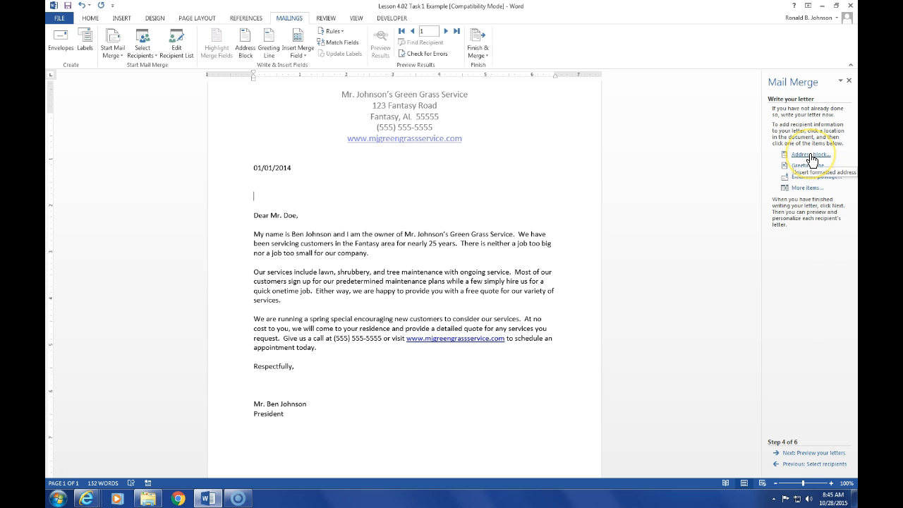
{"action": "left_click", "coordinate": [814, 463]}
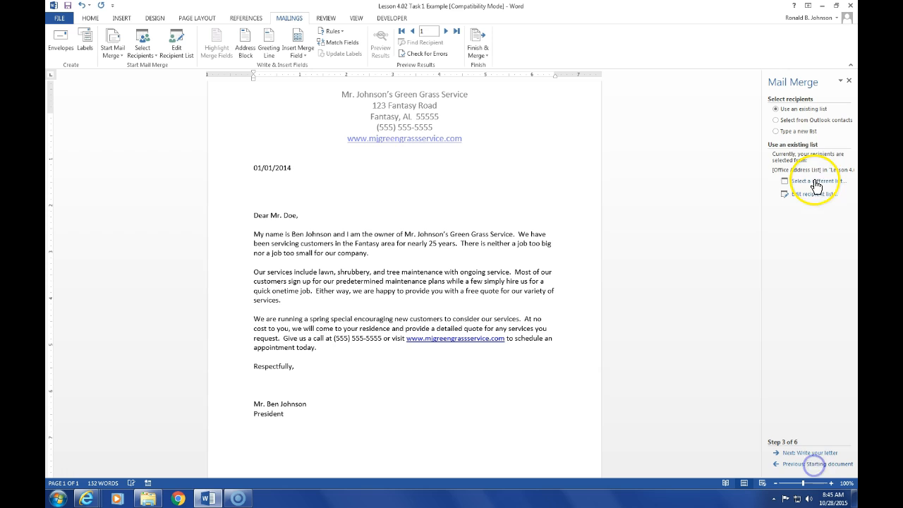
{"action": "left_click", "coordinate": [811, 452]}
{"action": "left_click", "coordinate": [822, 156]}
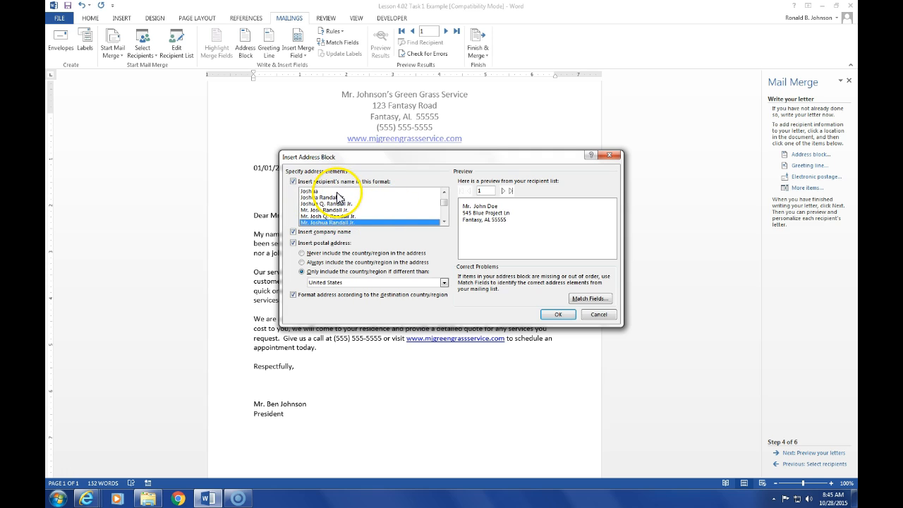
{"action": "left_click", "coordinate": [443, 222]}
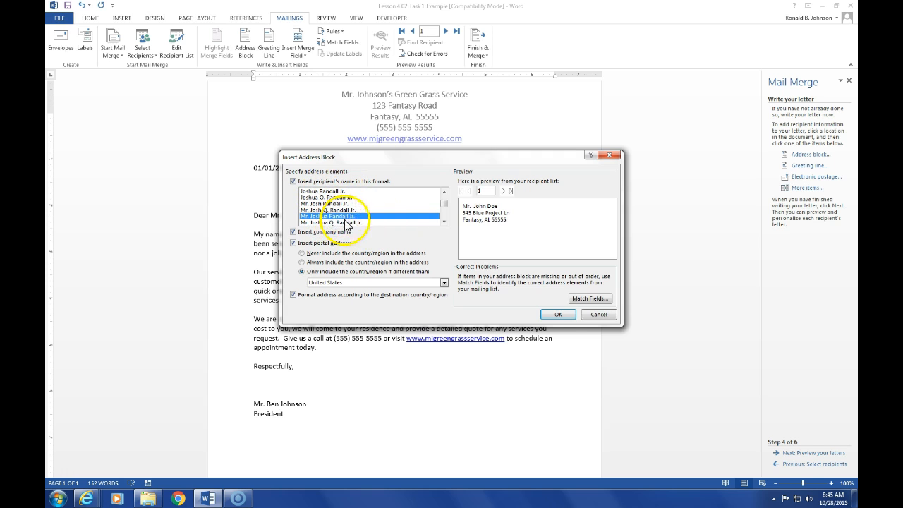
{"action": "left_click", "coordinate": [558, 314]}
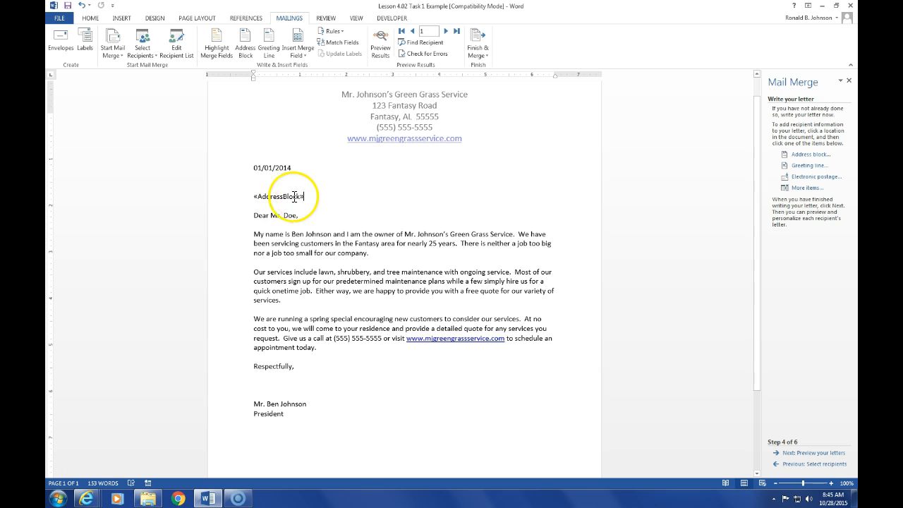
- Replace the typed salutation with a greeting line field using Dear, the recipient's title and last name, and a comma
{"action": "left_click_drag", "start_coordinate": [296, 216], "coordinate": [253, 215]}
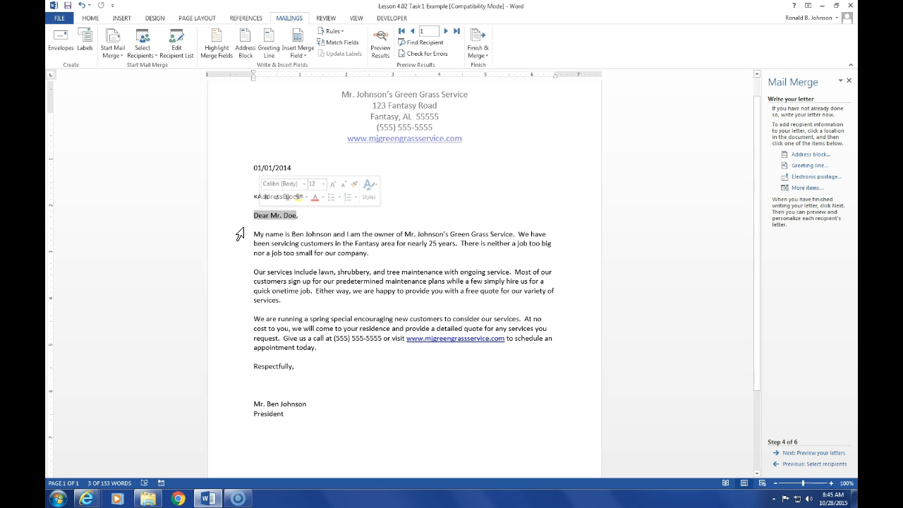
{"action": "key", "text": "Delete"}
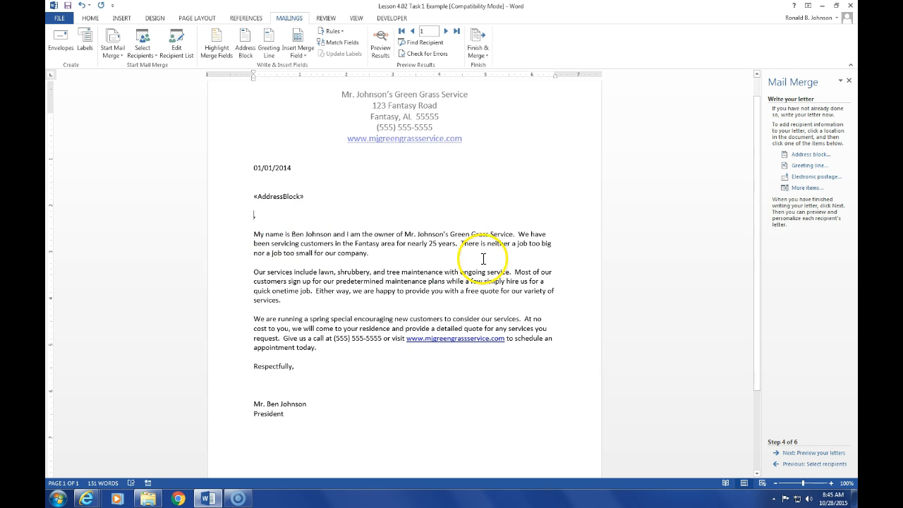
{"action": "left_click", "coordinate": [814, 167]}
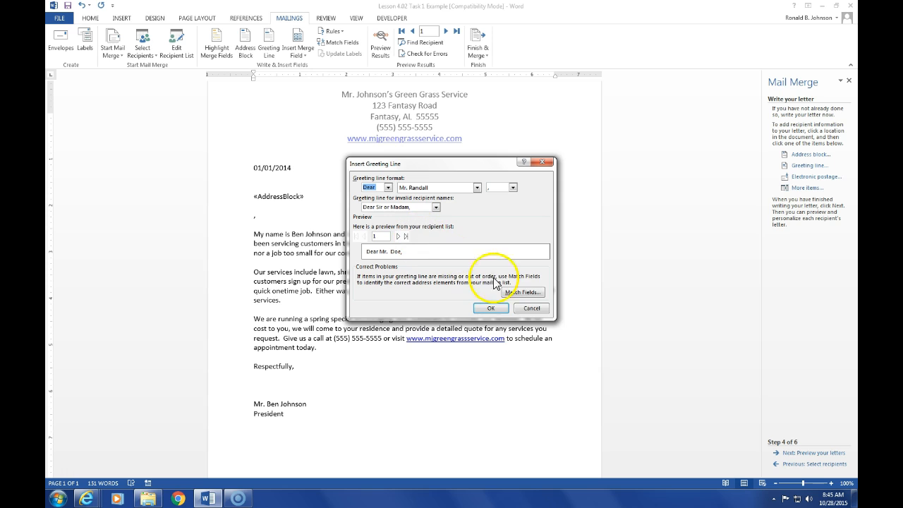
{"action": "left_click", "coordinate": [491, 308]}
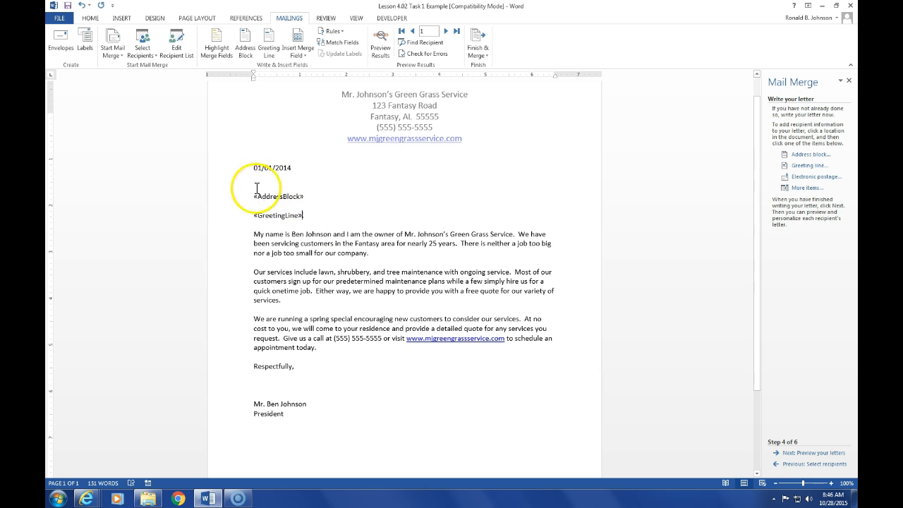
- Advance to previewing the letters and look through the merged letters for recipients 1 to 3
{"action": "left_click", "coordinate": [816, 453]}
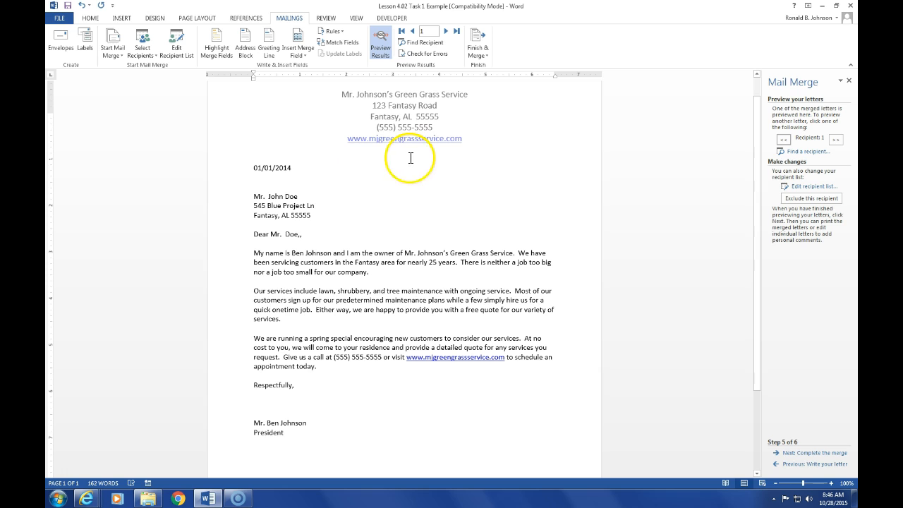
{"action": "left_click", "coordinate": [446, 33]}
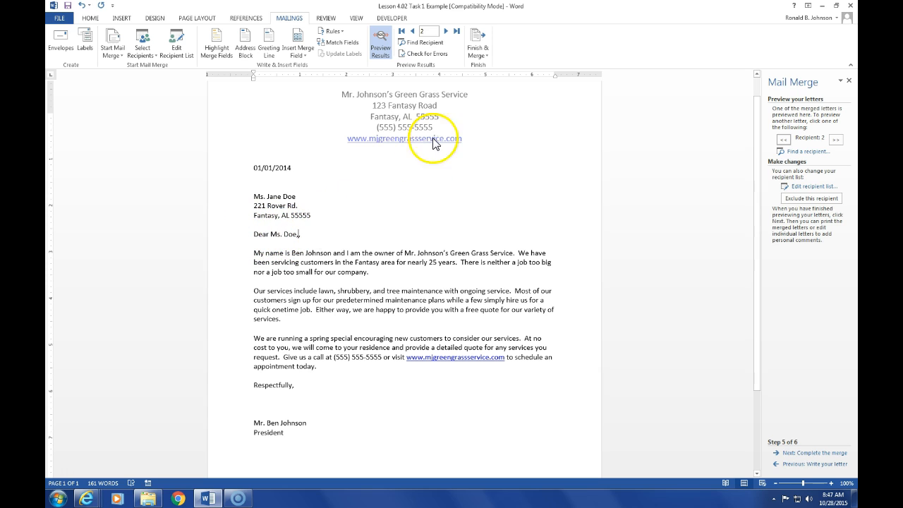
{"action": "left_click", "coordinate": [446, 32]}
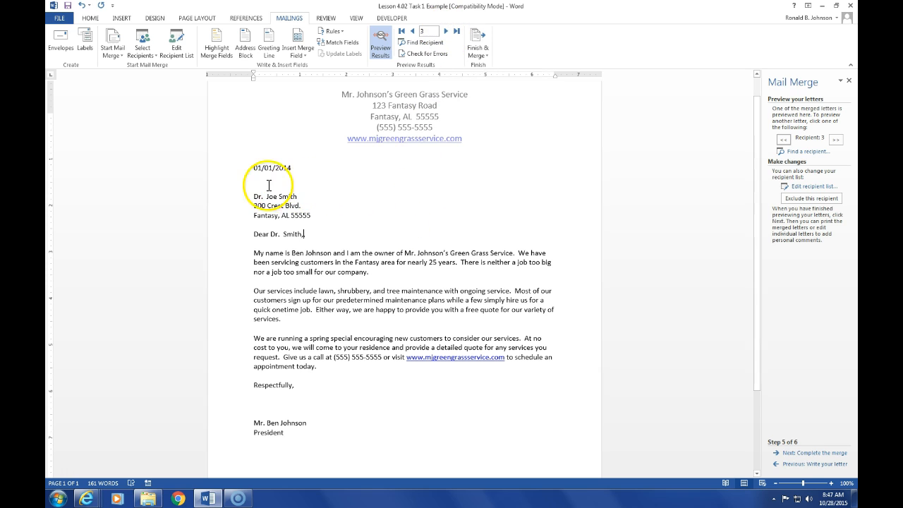
{"action": "left_click", "coordinate": [323, 234]}
{"action": "key", "text": "BackSpace"}
{"action": "left_click", "coordinate": [300, 206]}
{"action": "type", "text": "."}
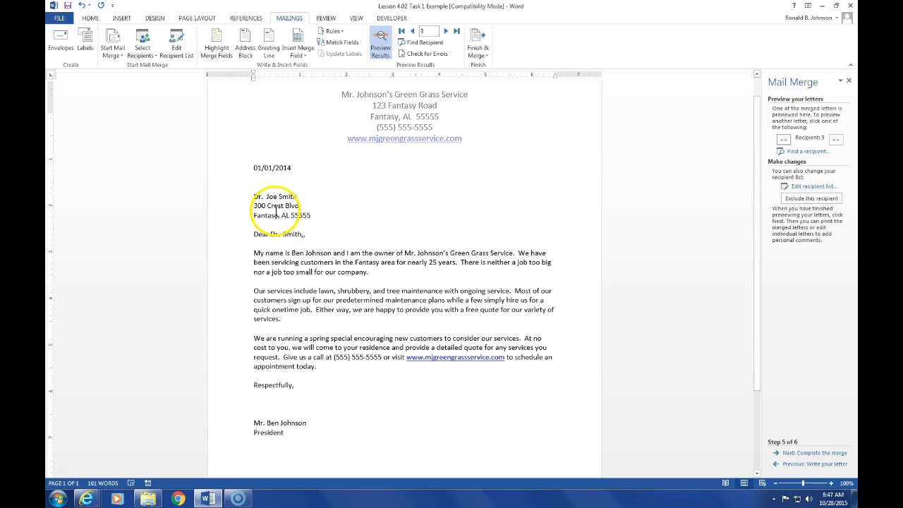